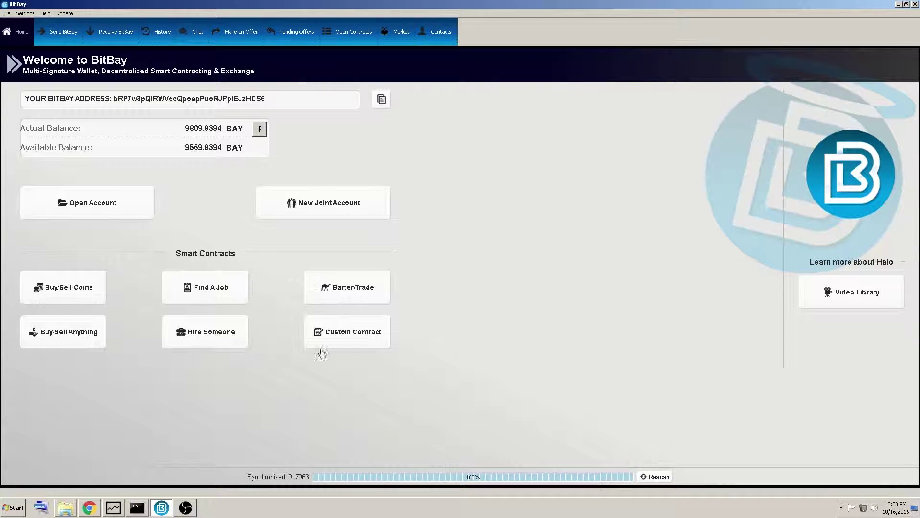
Start creating a custom contract, bringing up the normal-or-smart contract-type prompt.
left_click(354, 336)
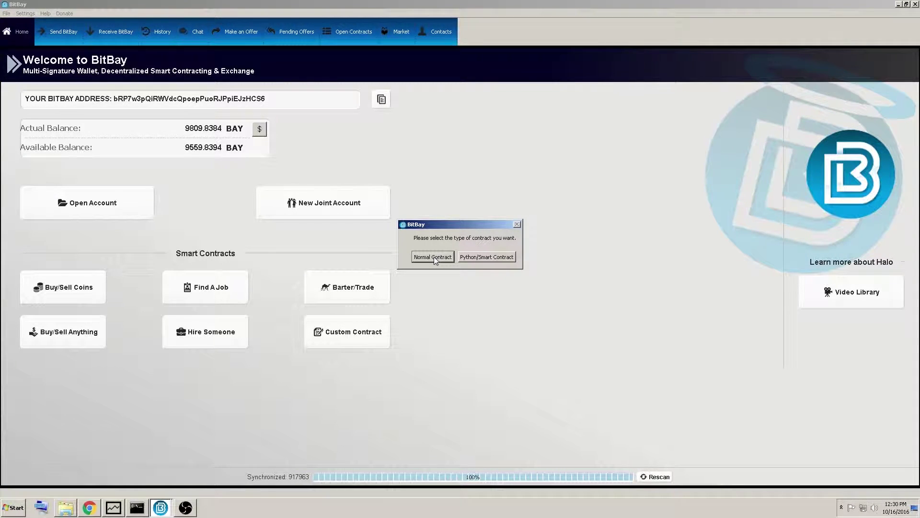
Choose a normal contract and list publishing destinations: Bill's Bike Shop, BitBay, or a private address.
left_click(433, 257)
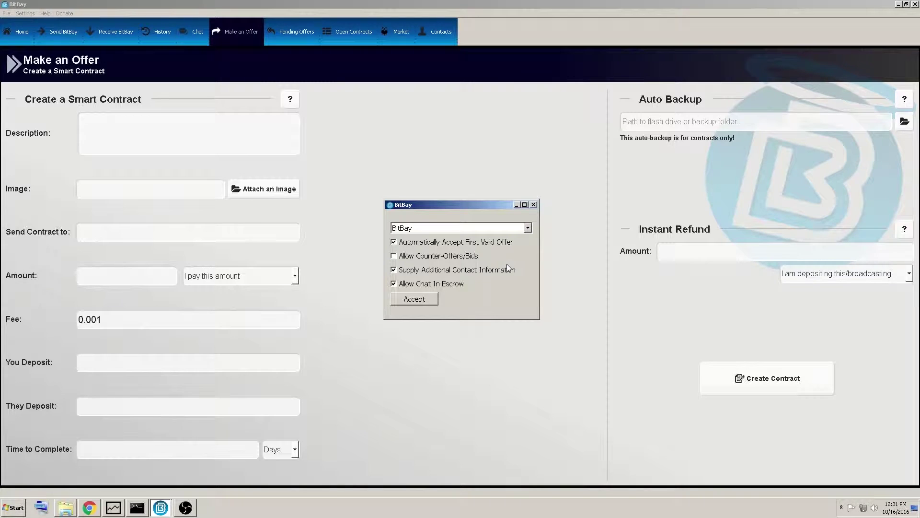
left_click(527, 228)
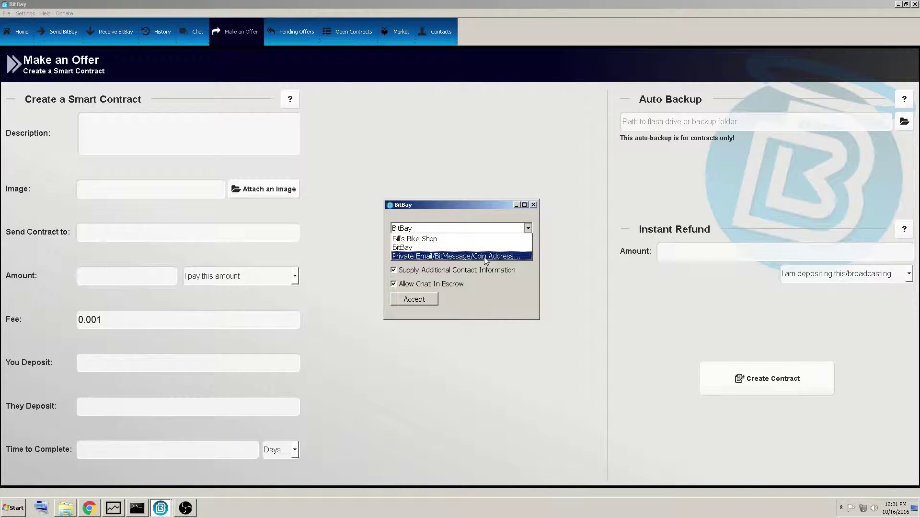
Select BitBay as the offer's publishing destination.
left_click(529, 229)
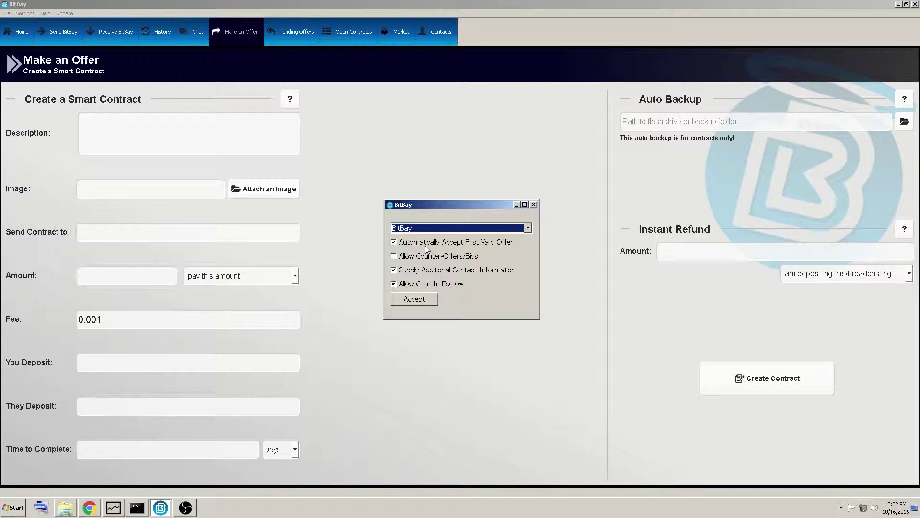
left_click(394, 243)
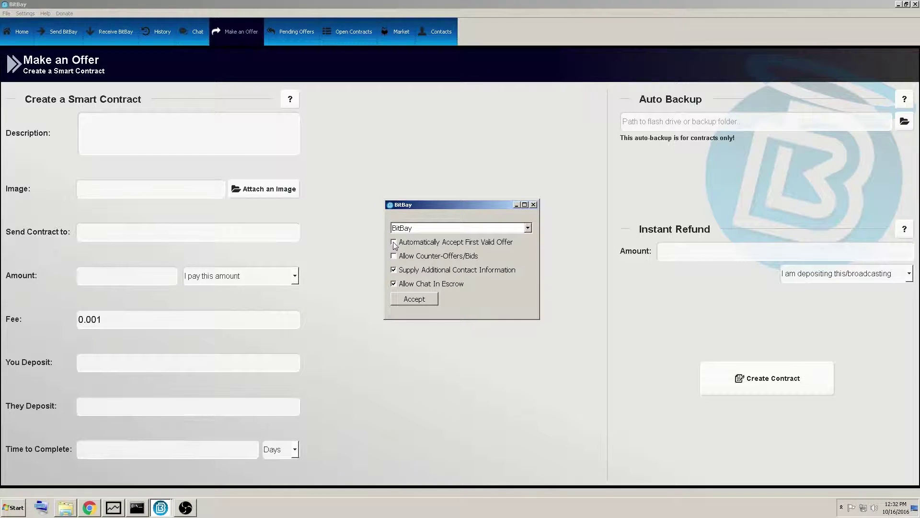
left_click(394, 243)
Enable 'Allow Counter-Offers/Bids' and keep 'Supply Additional Contact Information' checked.
left_click(395, 256)
left_click(394, 270)
Accept the offer options, showing the contact profile with email and mailing-address note.
left_click(424, 300)
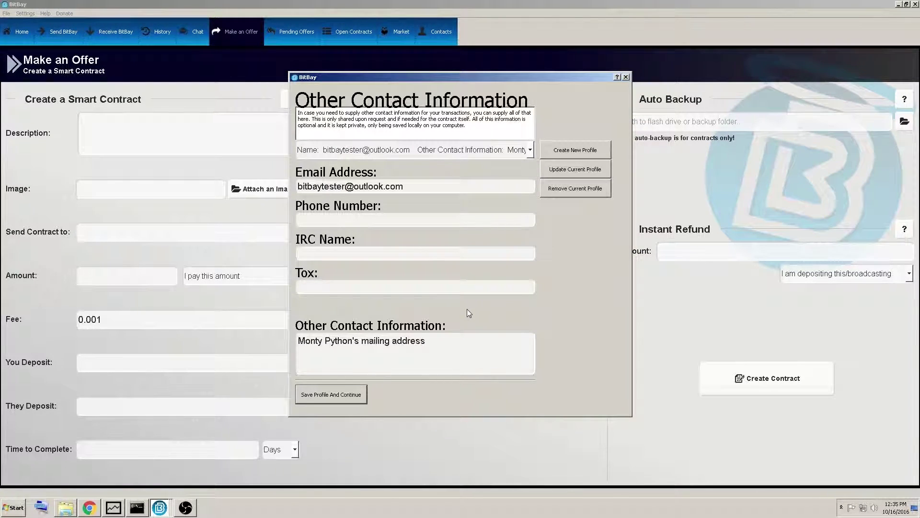
Save the contact profile and enter the description 'Hello World - Buy my spam bacon and ham'.
left_click(352, 395)
left_click(152, 127)
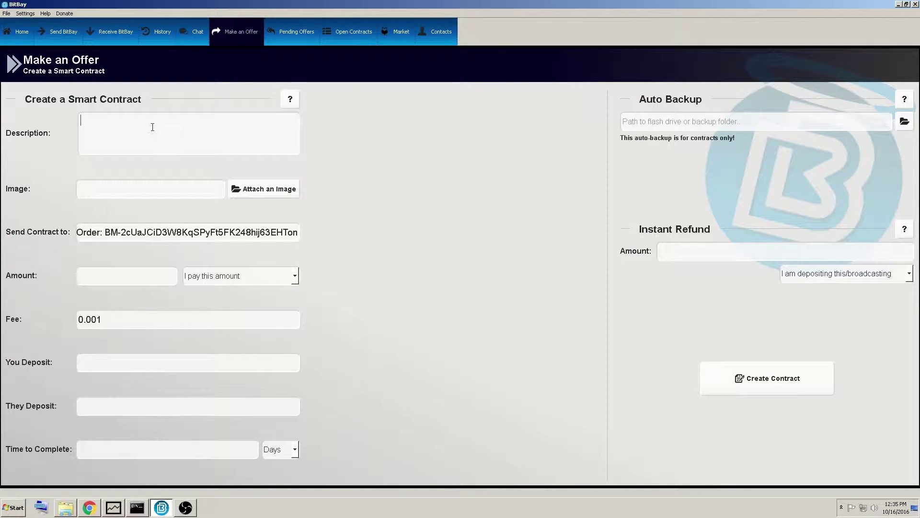
type("Hellow")
key("BackSpace")
type("World - ")
type("Buy my spam bacon and ")
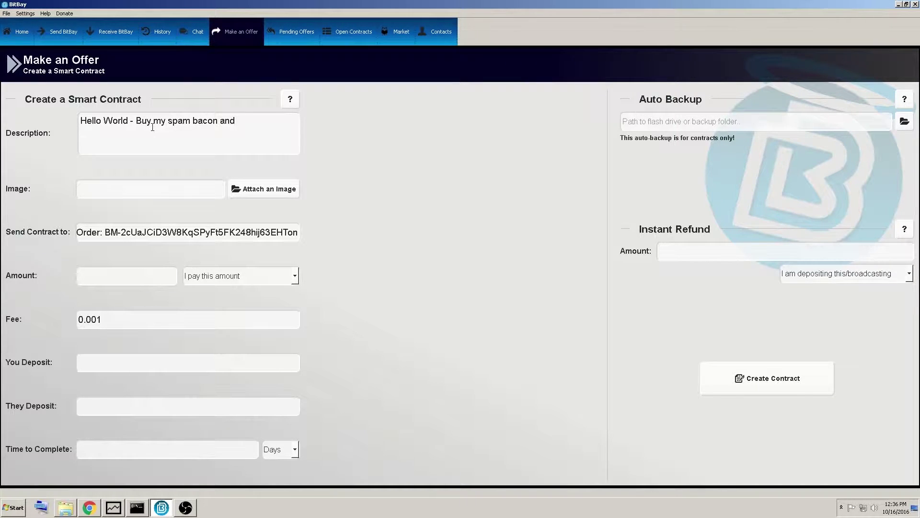
type("ham")
Enter an amount of 1000 and set it to be paid by the other party.
type("100")
type("0")
left_click(296, 278)
left_click(269, 299)
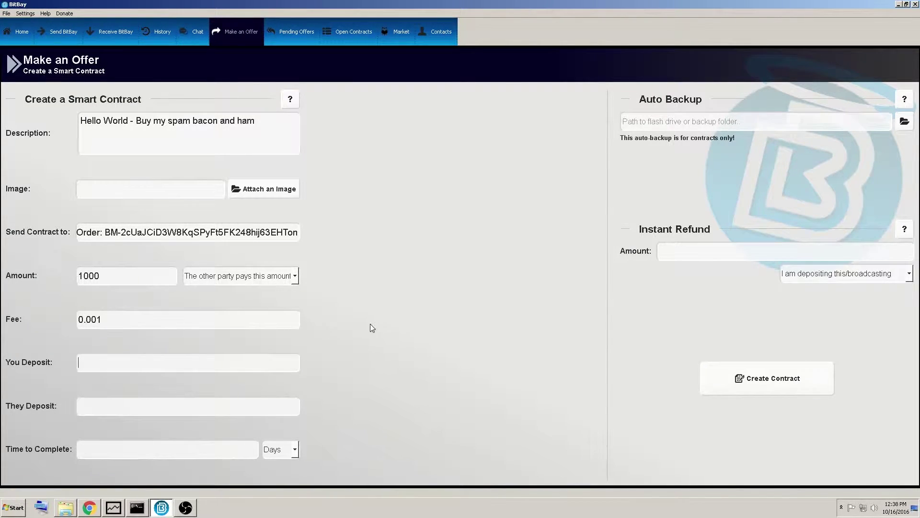
Set You Deposit to 500, They Deposit to 1000, and Time to Complete to 60 days.
type("1")
type("000")
left_click(138, 409)
type("1000")
double_click(108, 366)
type("500")
left_click(295, 453)
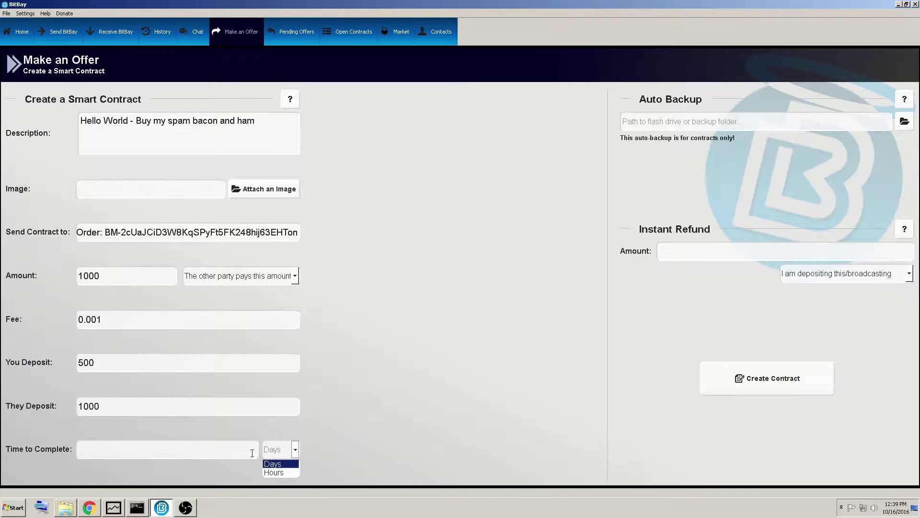
left_click(213, 455)
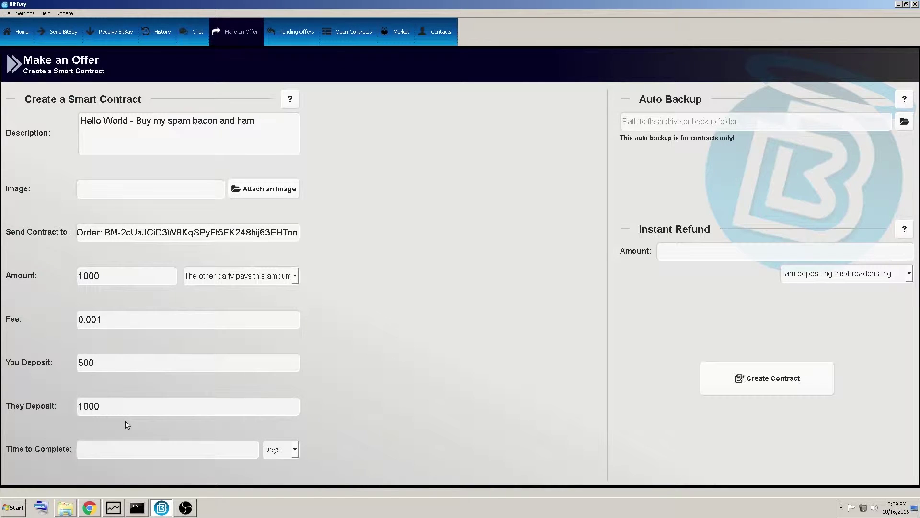
left_click(132, 447)
type("60")
Create the contract and review its summary: 1440-hour time limit and 0.002 total fee.
left_click(796, 382)
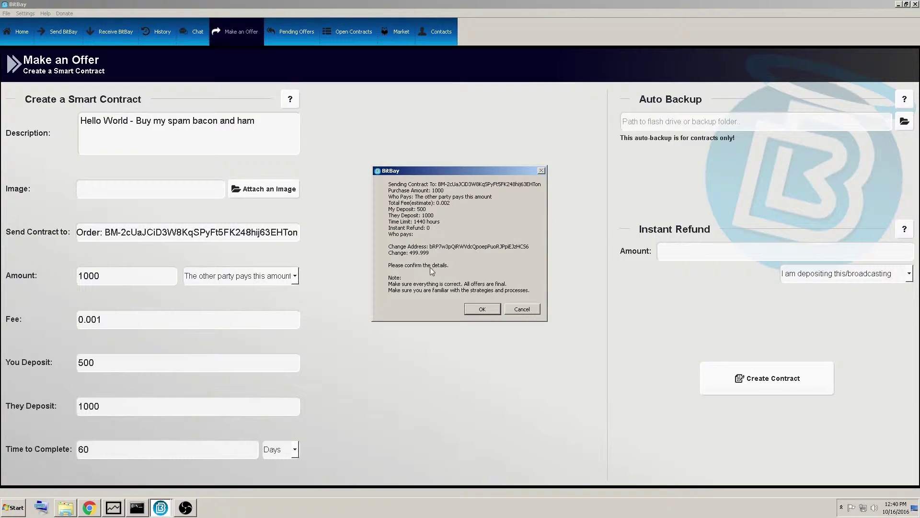
Confirm the contract and unlock both private keys with their passwords to send it.
left_click(476, 311)
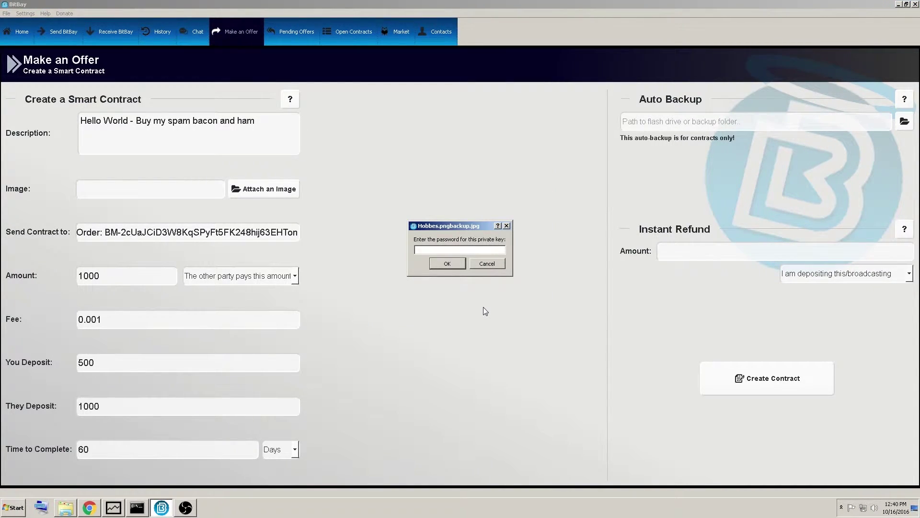
type("•••••")
left_click(456, 267)
type("•••")
left_click(458, 264)
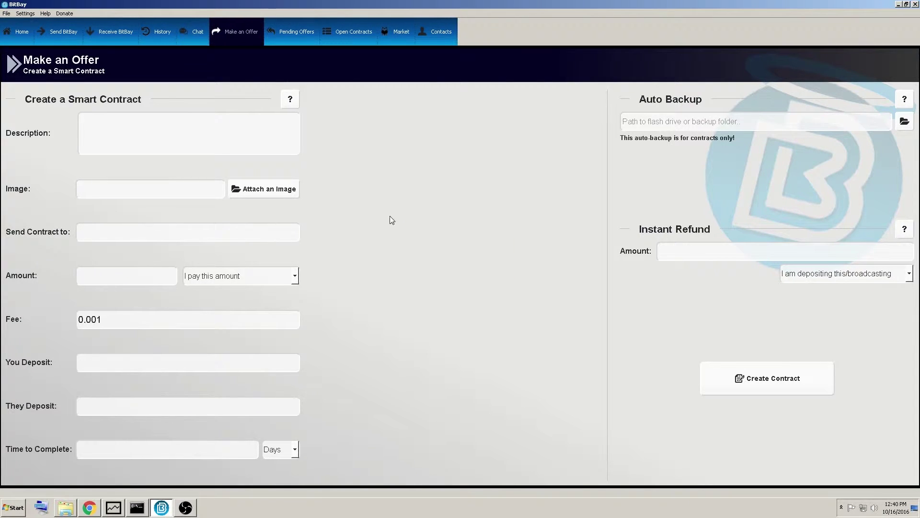
Resubmit the Hello World market order (amount 1000, 1440-hour limit) from Pending Offers and confirm.
left_click(295, 32)
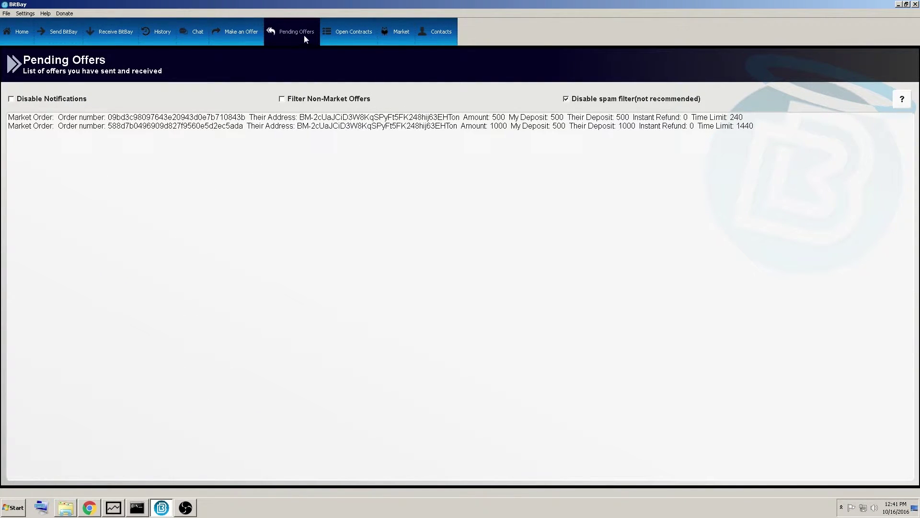
double_click(153, 127)
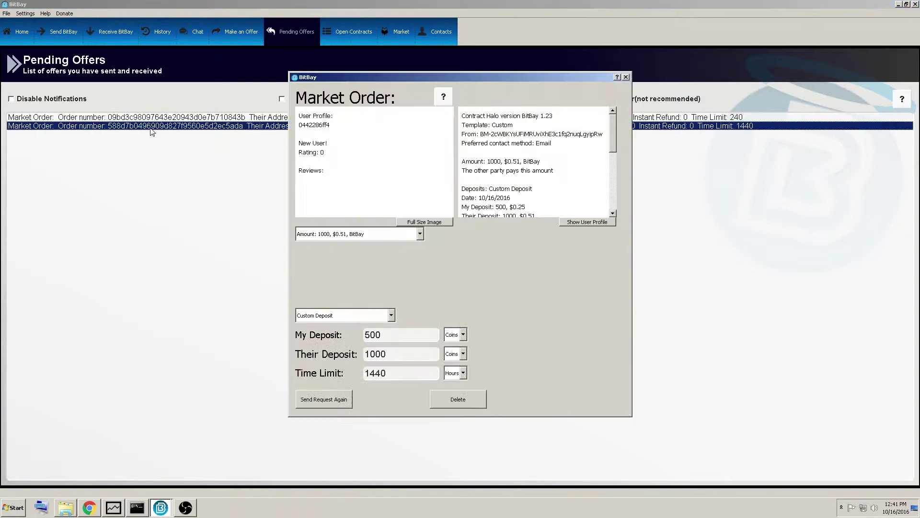
scroll(536, 168, "down", 2)
scroll(536, 167, "down", 1)
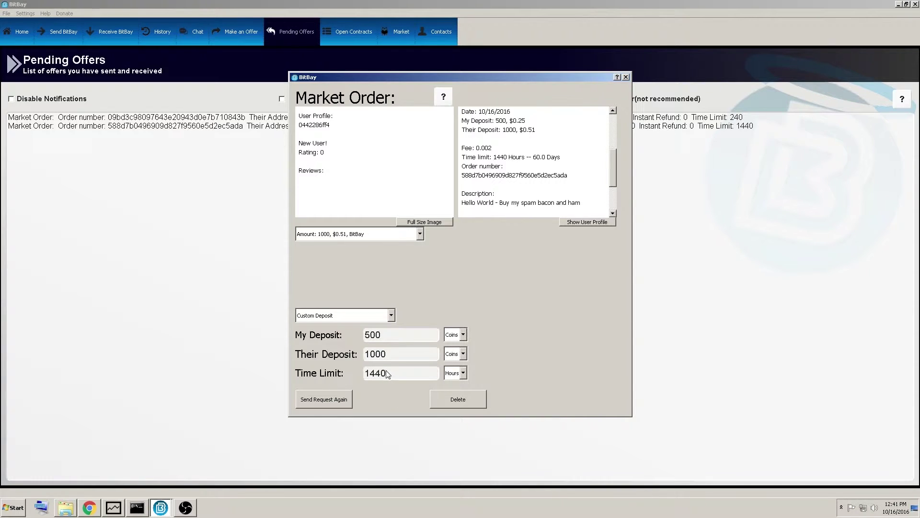
left_click(332, 401)
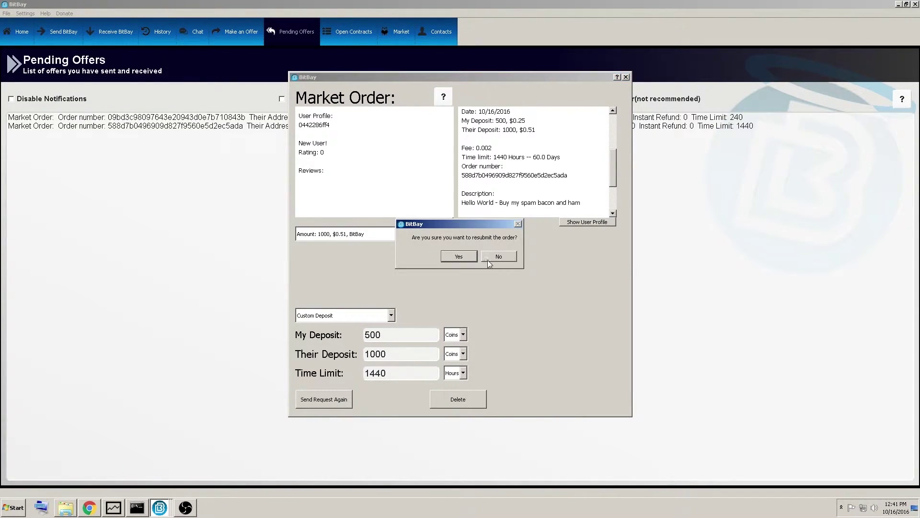
left_click(461, 257)
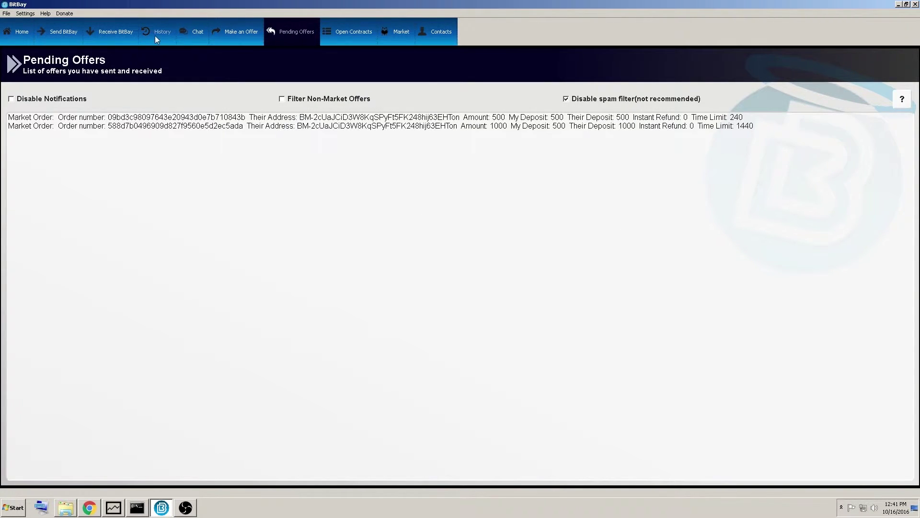
left_click(66, 34)
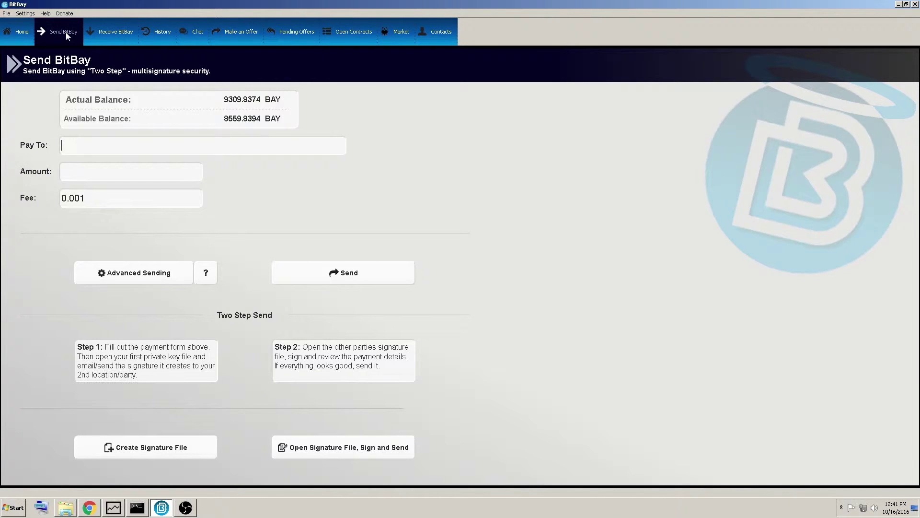
left_click(115, 31)
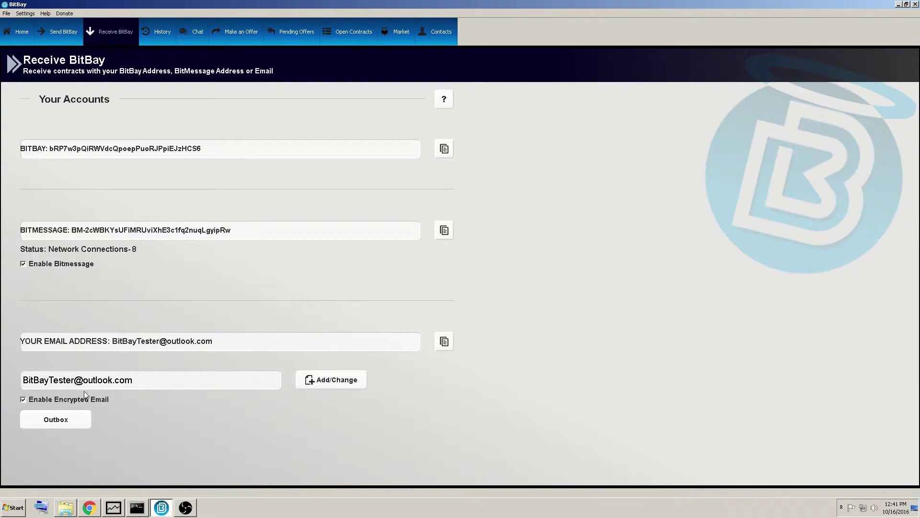
left_click(70, 420)
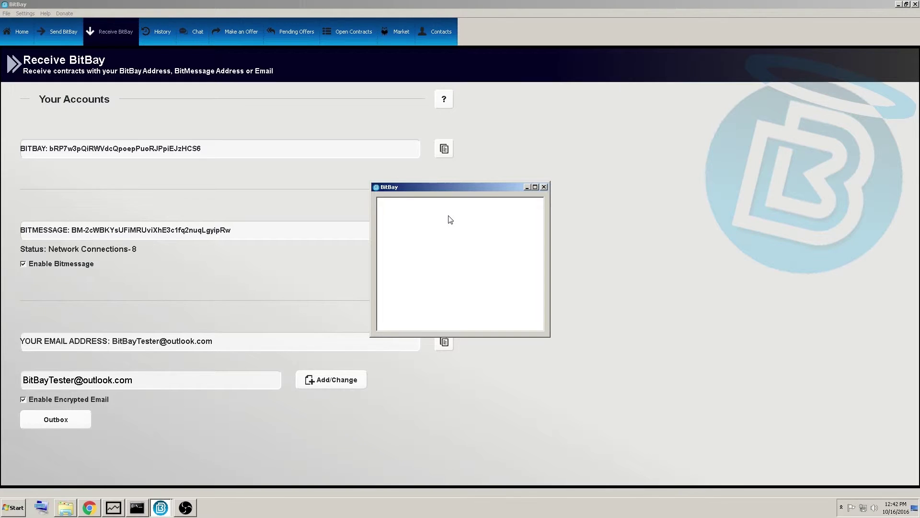
Open the Market Order details of the last Custom Hello World order in the Halo Market.
left_click(545, 187)
left_click(297, 34)
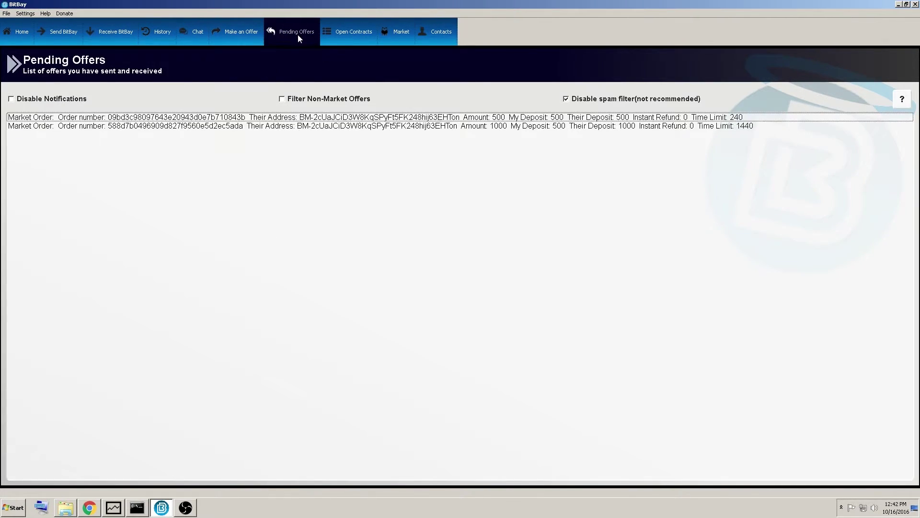
left_click(398, 33)
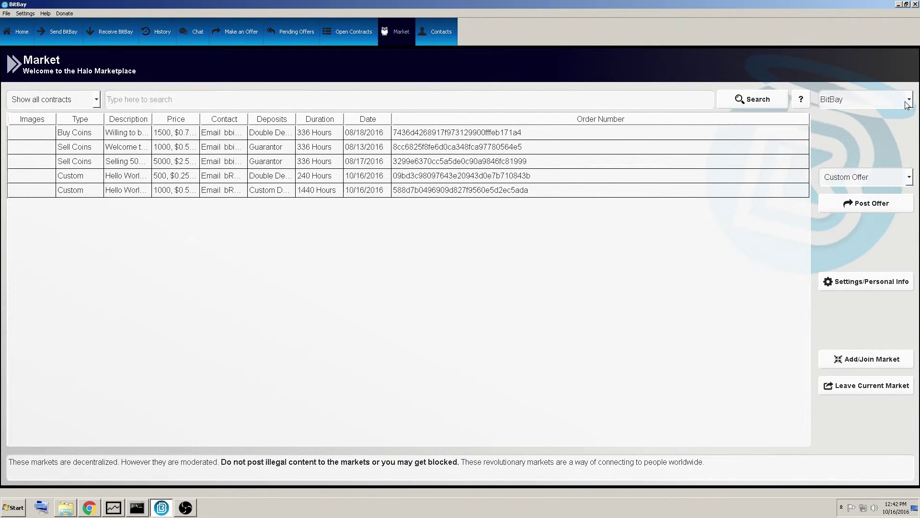
double_click(128, 191)
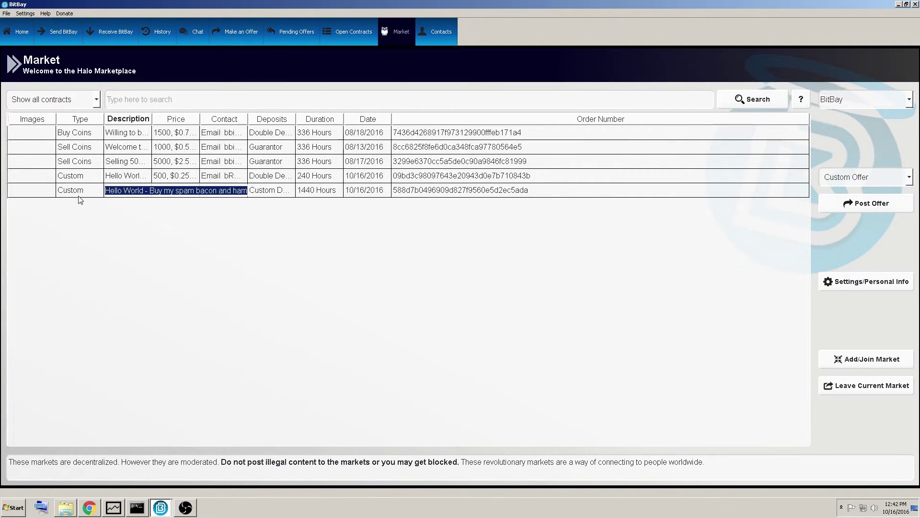
double_click(30, 195)
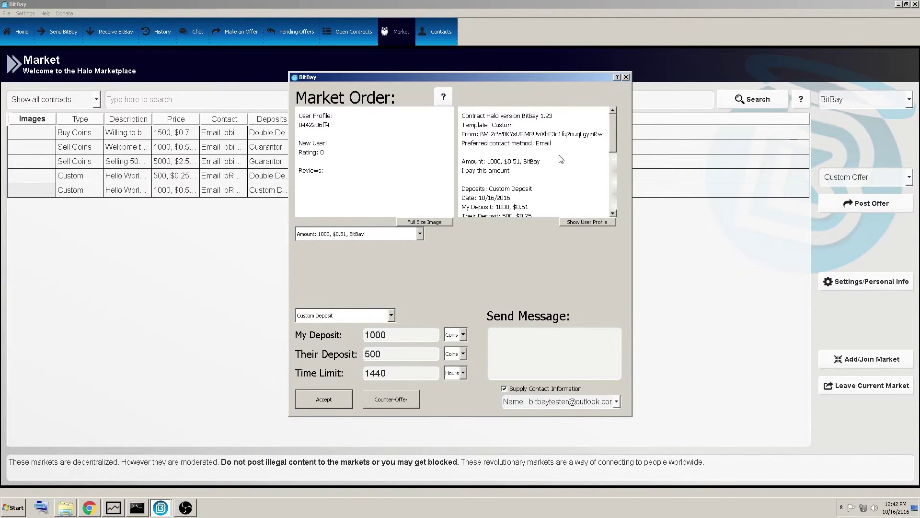
Scroll the contract text to view the order number, description and seller contact info.
scroll(504, 177, "down", 1)
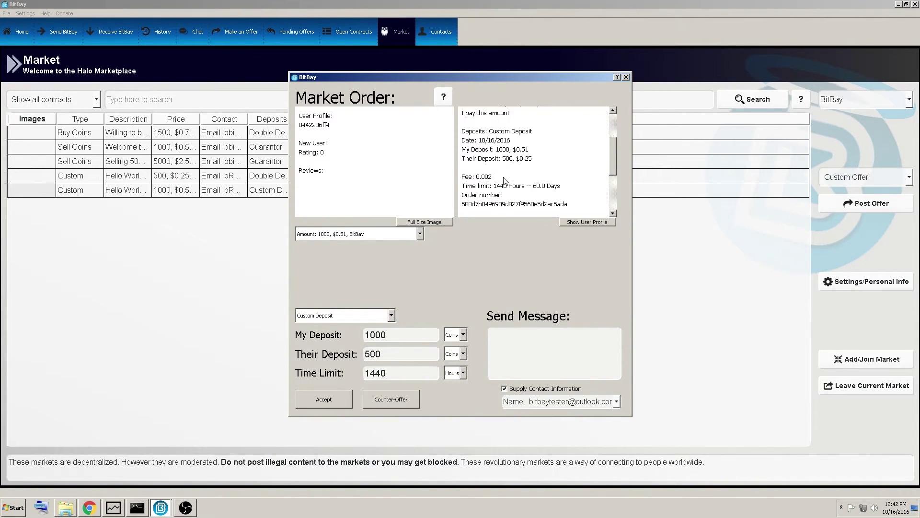
scroll(507, 184, "down", 1)
scroll(544, 164, "down", 1)
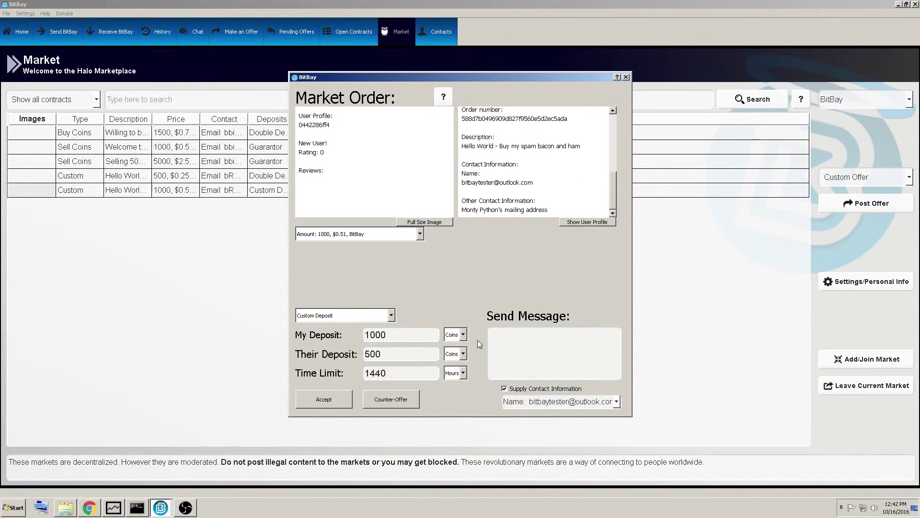